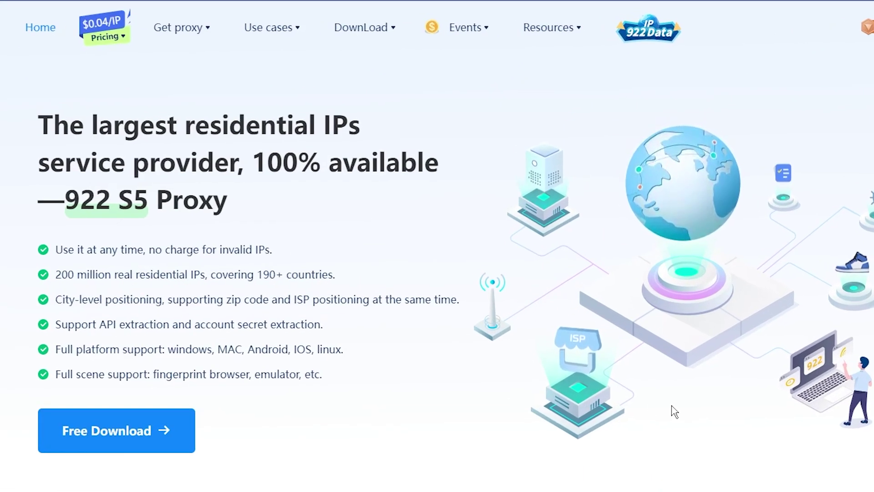
Step: Bring the S5Proxy client forward, nudge its window, and show the Static ISP Proxy list of London IPs
mouse_move(392, 33)
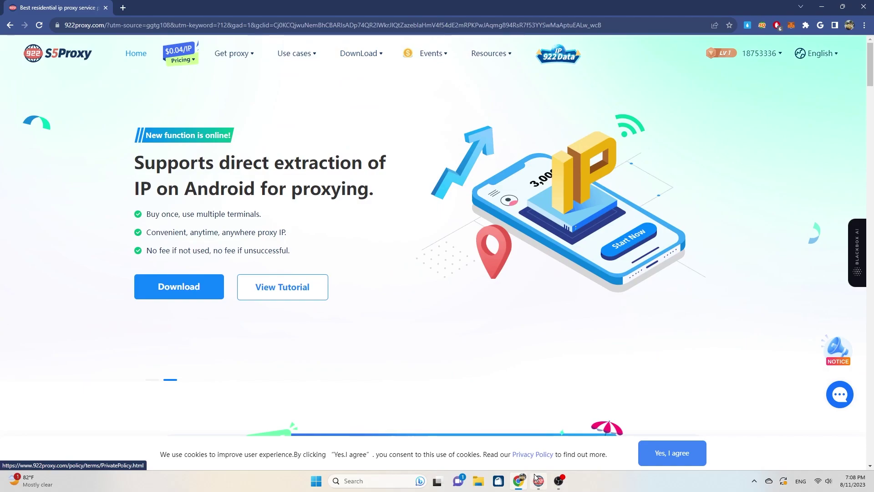
left_click(538, 479)
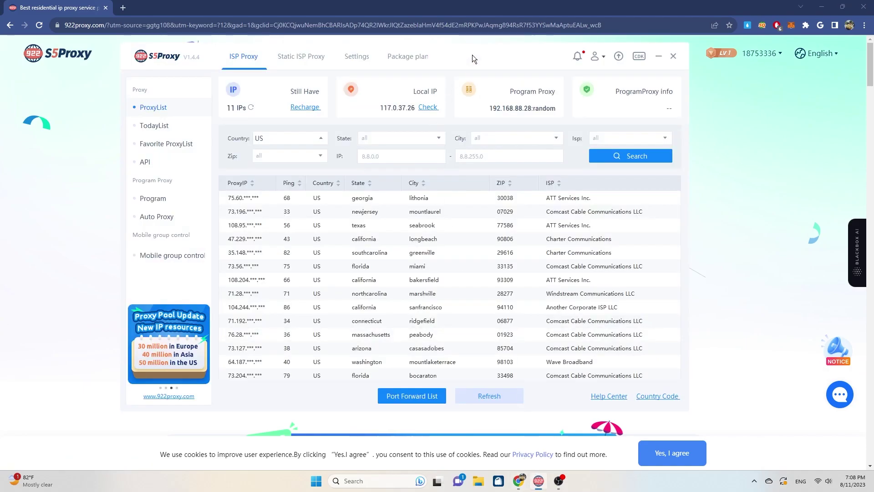
left_click_drag(492, 68, 509, 78)
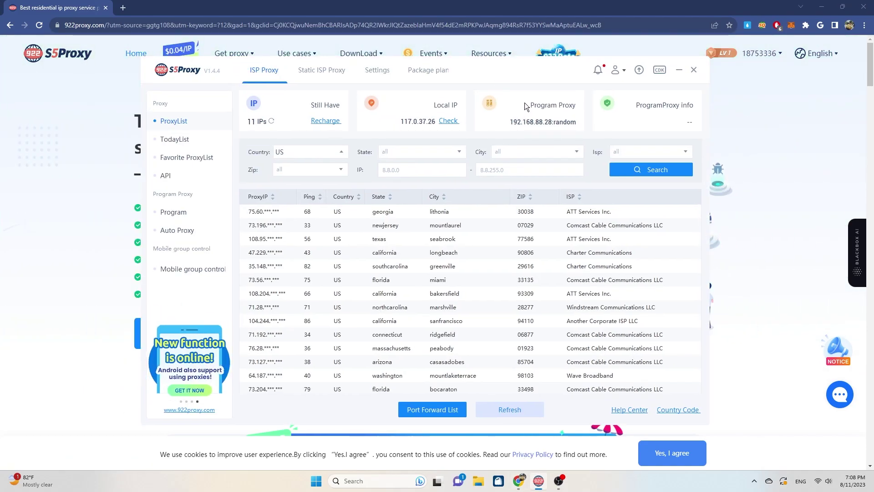
left_click(320, 70)
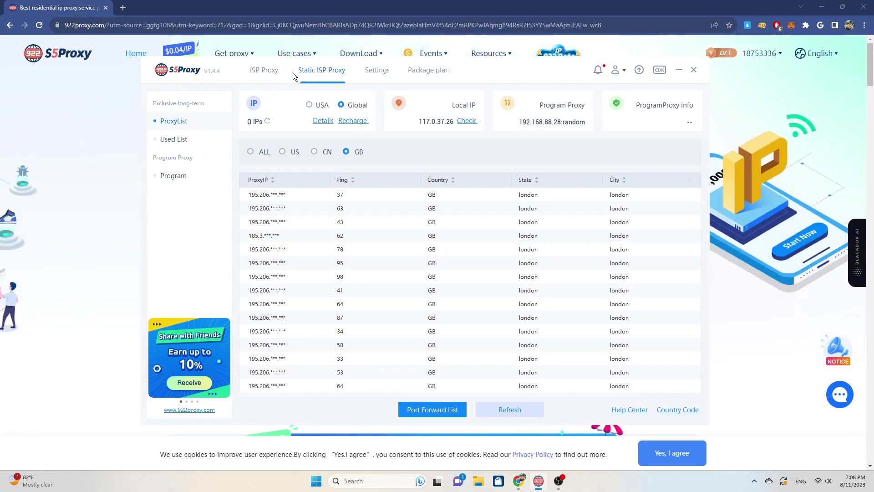
Step: Return to the ISP Proxy list of US proxies with state, city, ZIP and ISP details
left_click(272, 73)
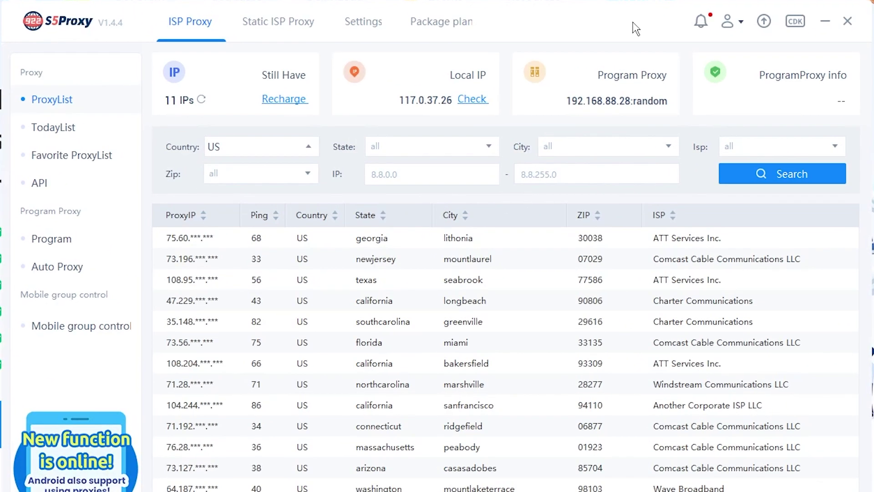
Step: Browse the Country, State, City, ISP and Zip filter options
left_click(294, 152)
left_click(432, 149)
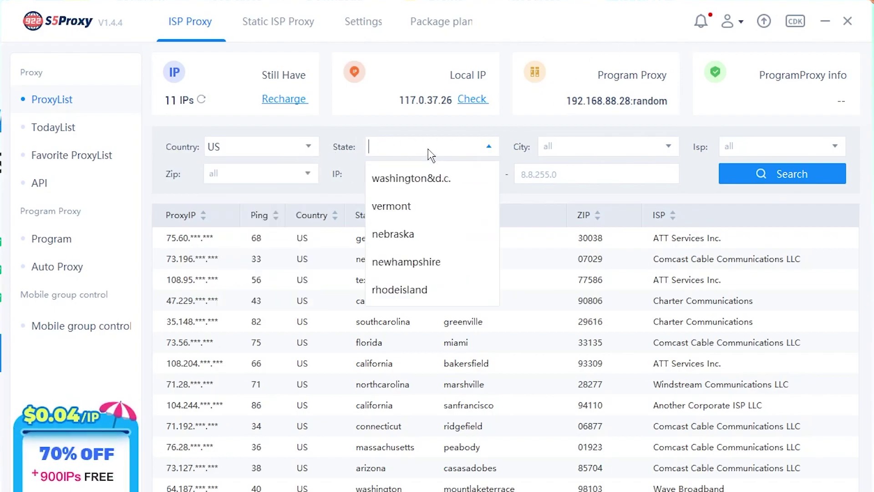
left_click(612, 152)
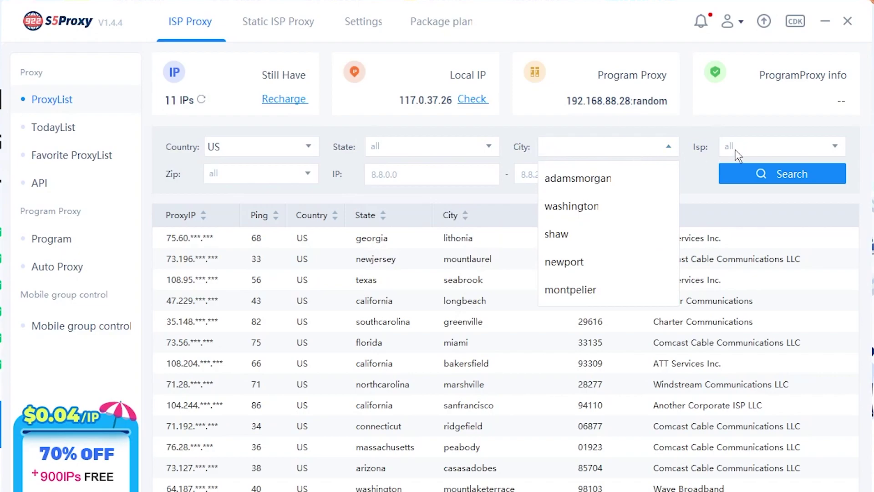
left_click(737, 155)
left_click(248, 180)
Step: Search for US proxies with the IP range fields, then switch to the Static ISP Proxy page
left_click(399, 174)
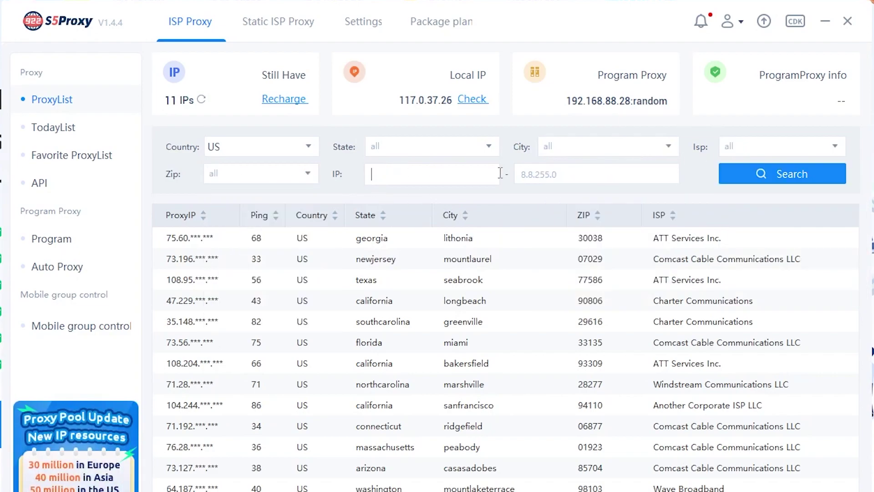
left_click(518, 174)
left_click(735, 181)
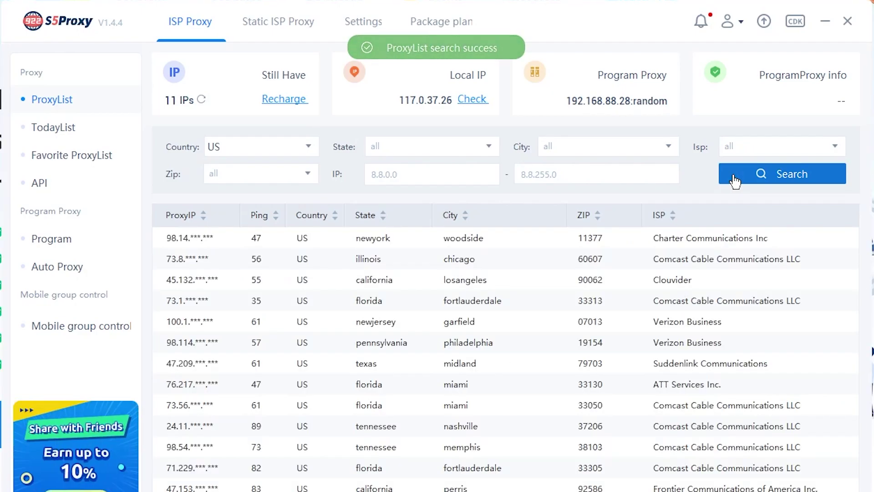
left_click(269, 27)
Step: Filter the static ISP proxies through US and CN, ending on GB
left_click(218, 146)
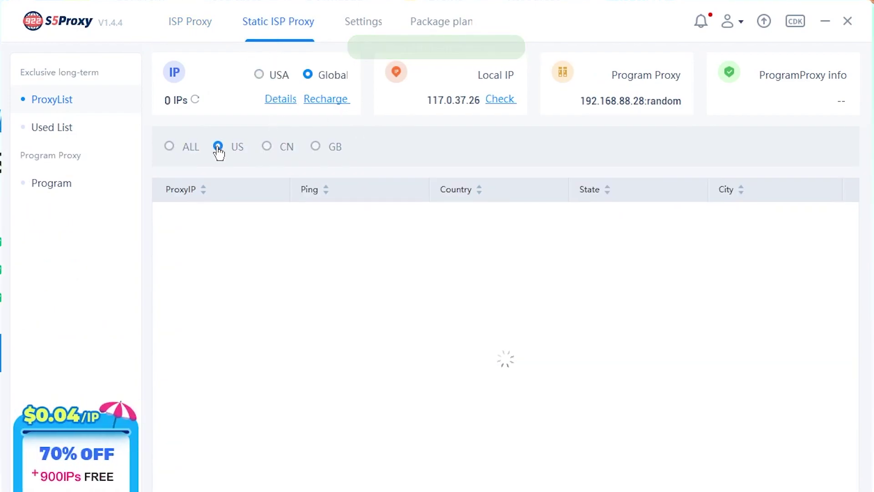
left_click(267, 146)
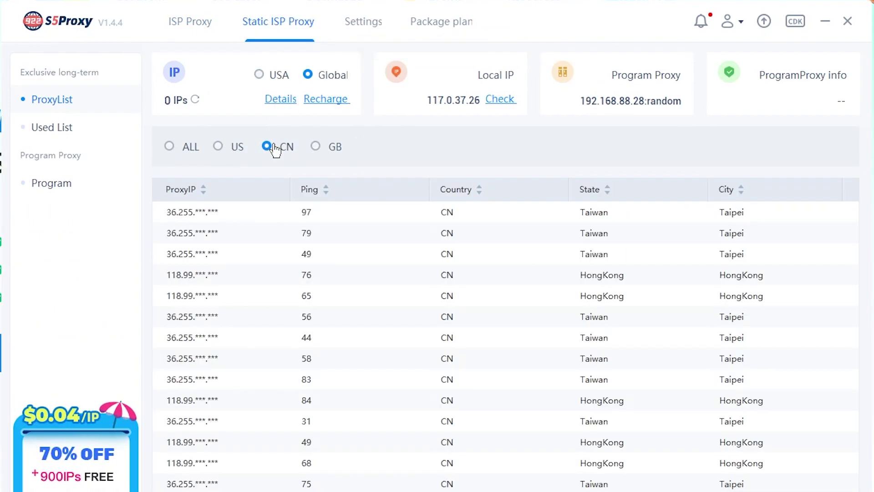
left_click(317, 148)
Step: Check the remaining IPs for the 30, 60 and 90 DAY periods in Details
left_click(281, 105)
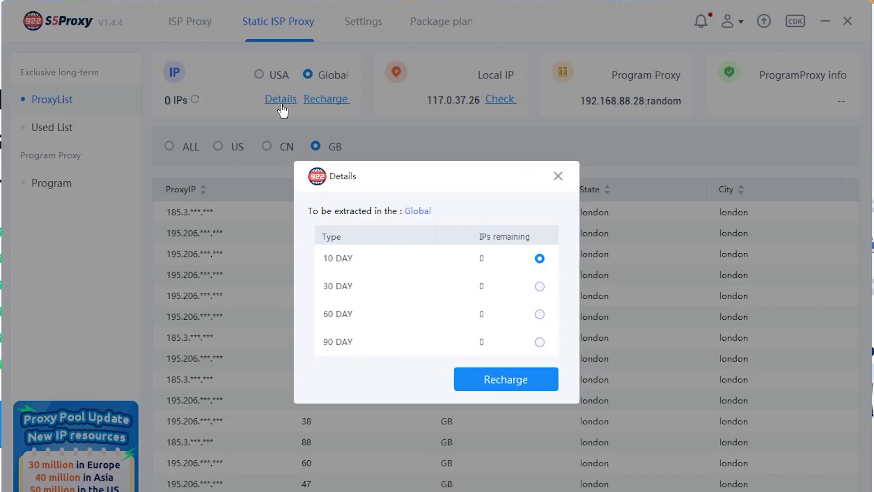
left_click(542, 290)
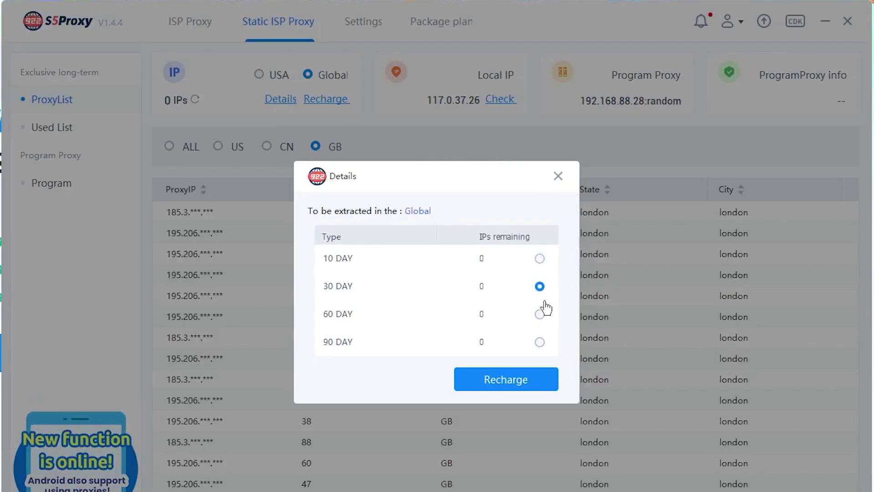
left_click(540, 314)
left_click(541, 342)
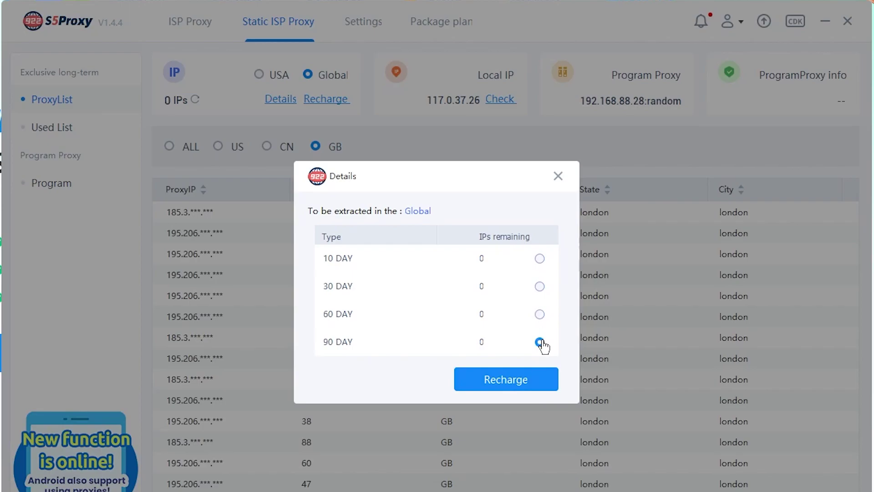
left_click(559, 177)
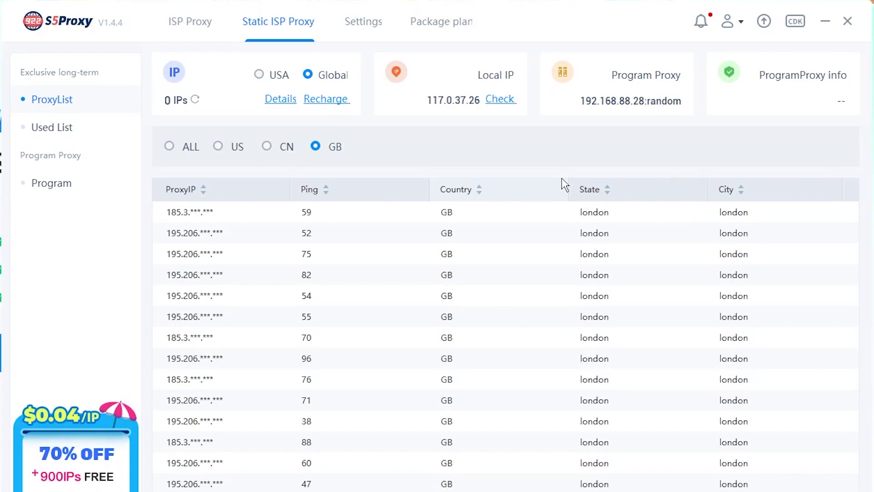
Step: Forward the Woodside proxy from the ISP proxy list to port 30002
left_click(188, 35)
right_click(218, 241)
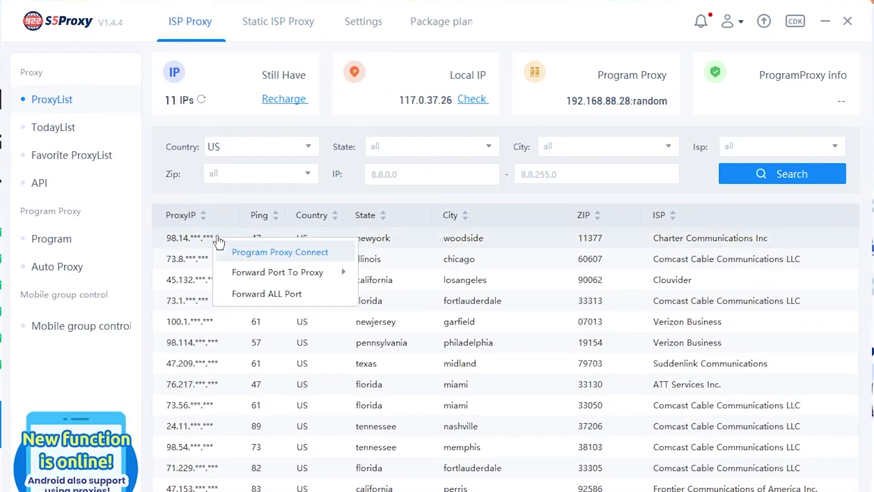
mouse_move(232, 273)
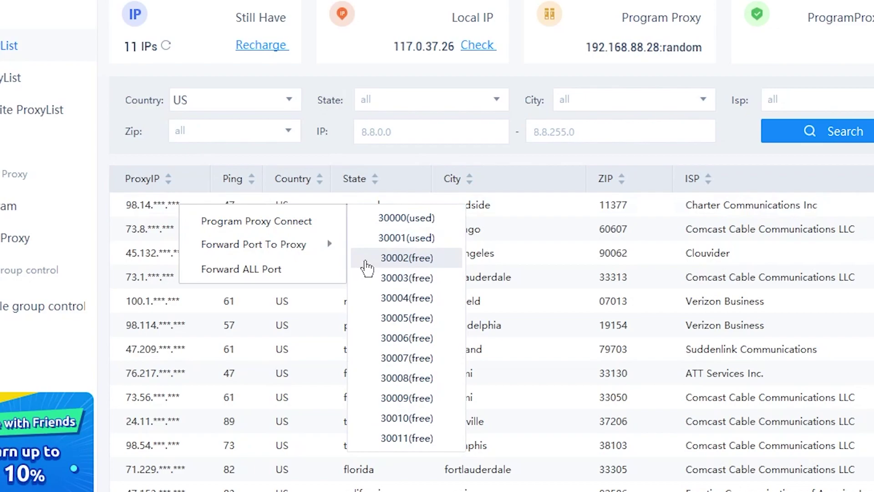
left_click(367, 263)
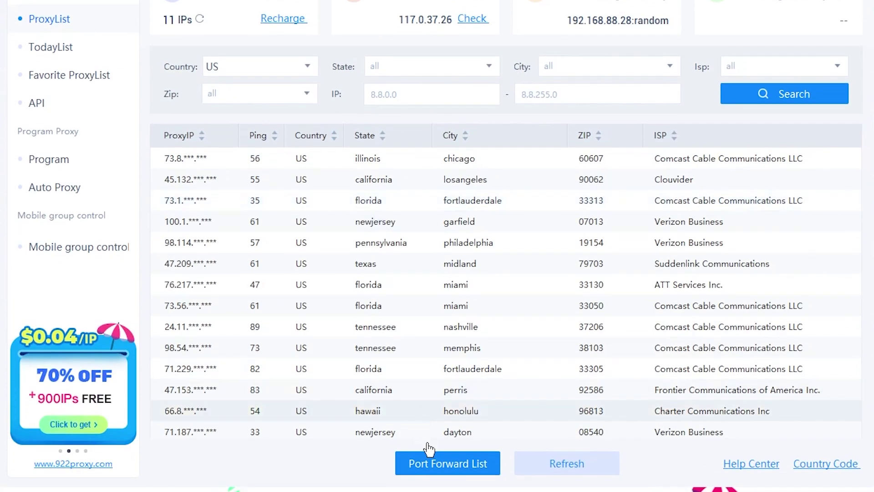
Step: Free port 30002 in the Port Forward List, leaving 10 IPs
left_click(431, 463)
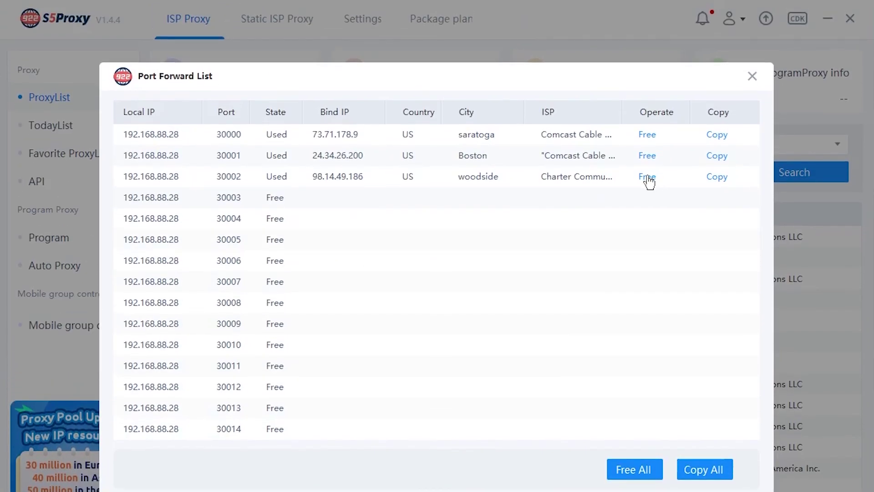
left_click(648, 100)
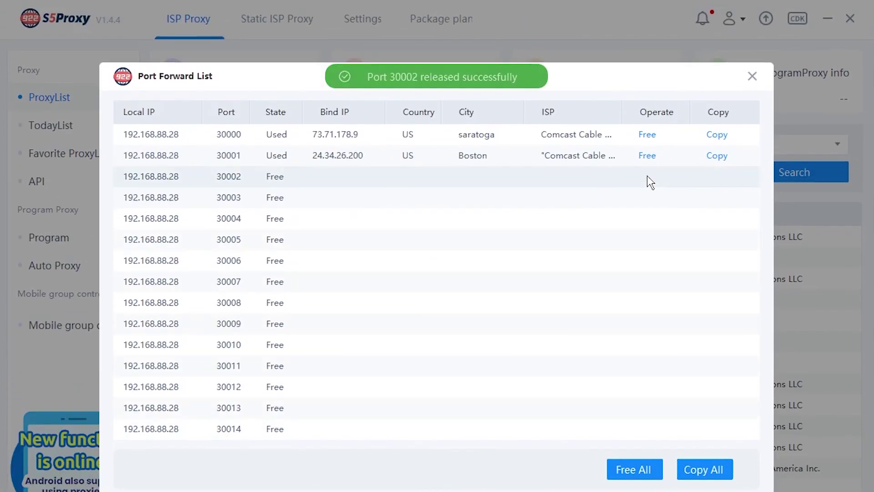
left_click(752, 76)
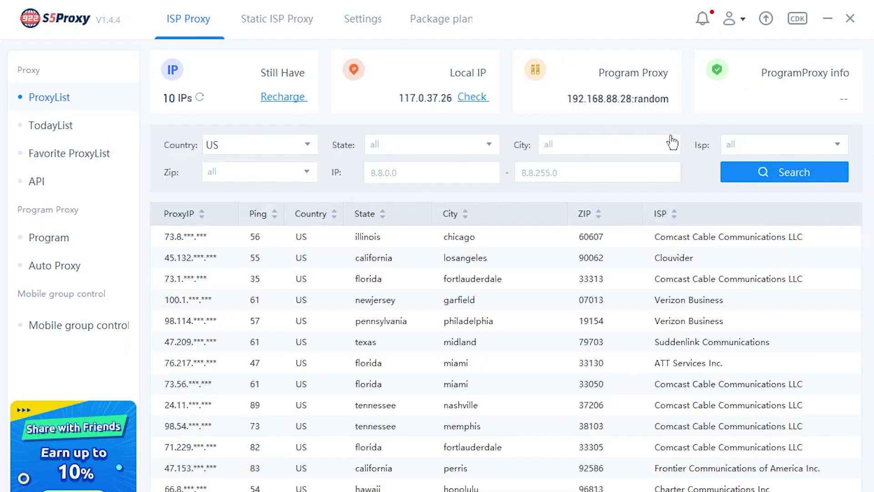
Step: Add the Woodside proxy from TodayList to the favourites list
left_click(87, 135)
right_click(184, 197)
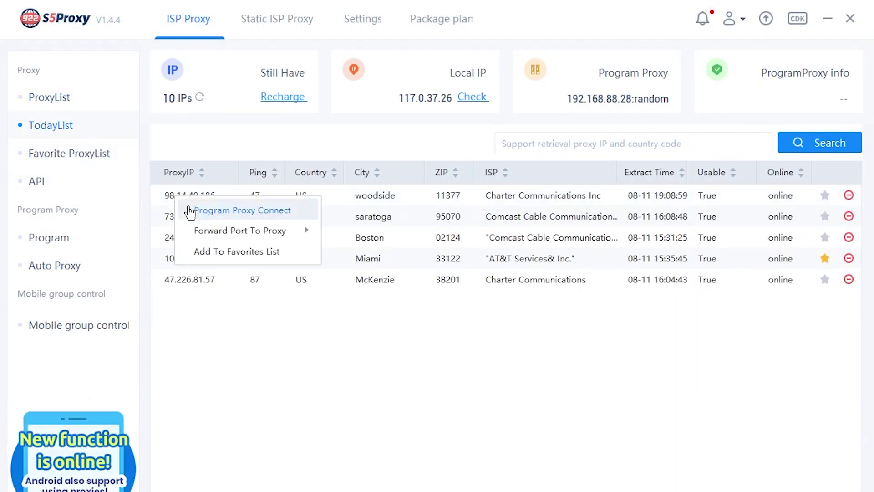
left_click(254, 250)
Step: View the Favorite ProxyList and API pages, then General Settings with port range 30000–30059
left_click(43, 154)
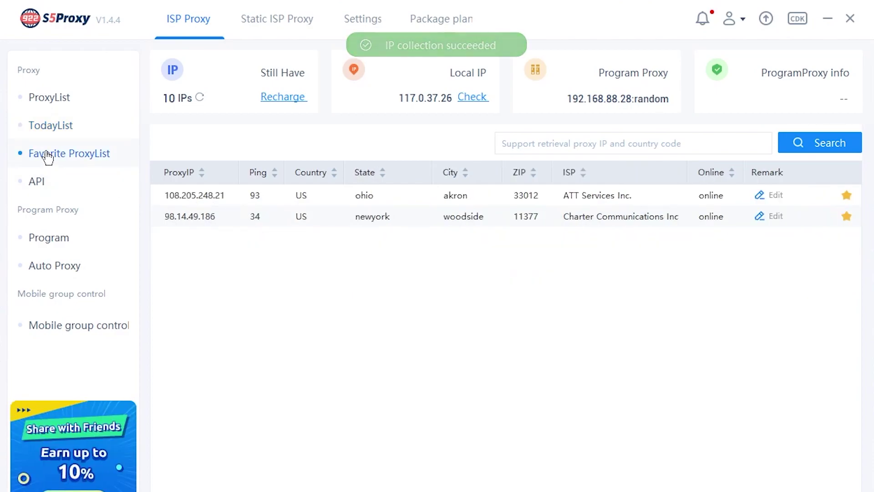
left_click(48, 187)
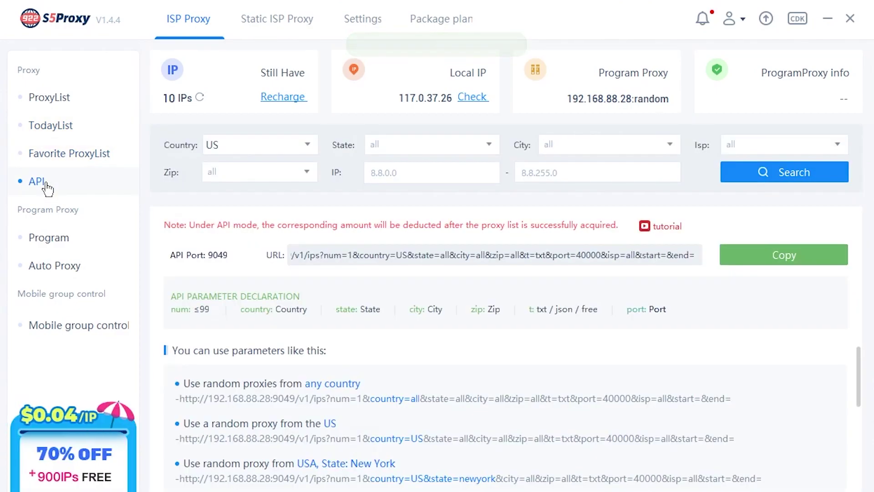
left_click(364, 23)
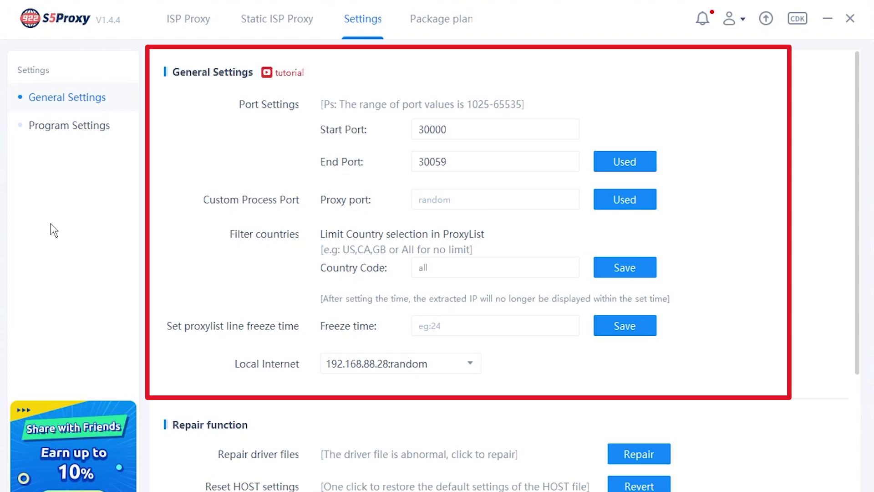
Step: Compare the 10, 30, 60 and 90 DAY ISP proxy pricing plans
left_click(430, 28)
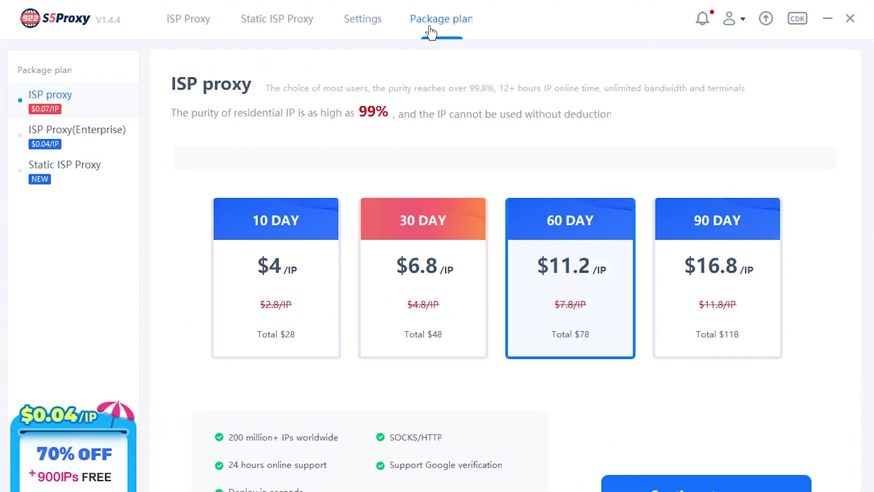
left_click(305, 323)
left_click(416, 305)
left_click(542, 308)
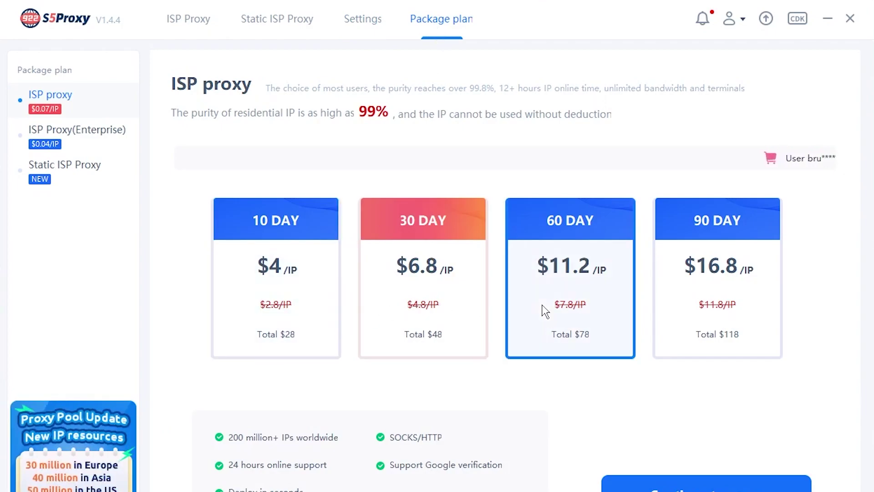
left_click(692, 308)
Step: Proceed to the $118 90 DAY Alipay checkout, then leave the client's payment page
left_click(706, 483)
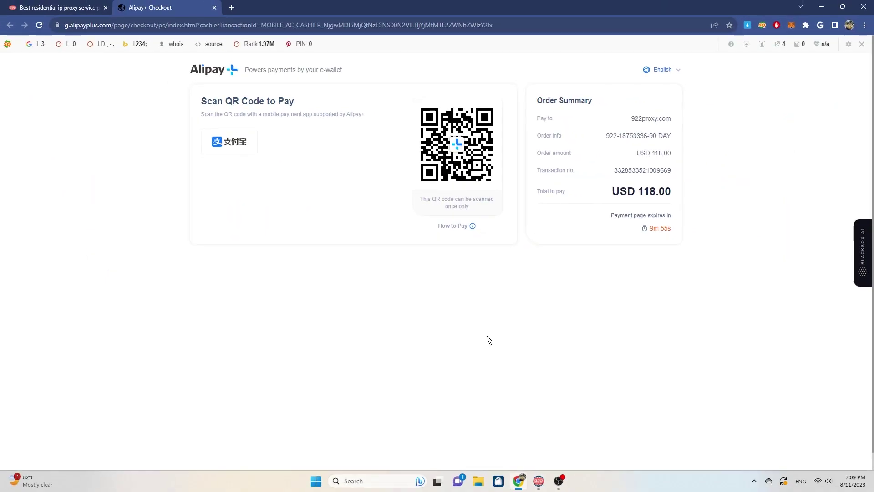
left_click(533, 483)
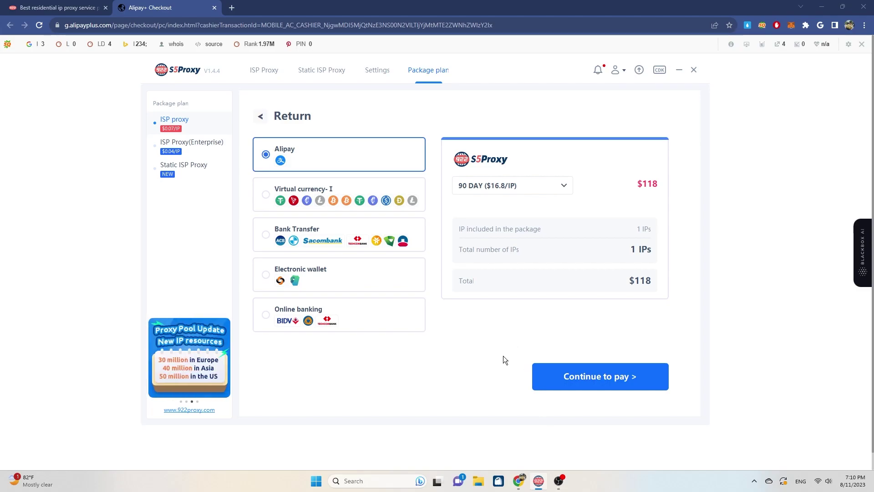
left_click(264, 117)
Step: Copy the Boston proxy on port 30001 from the Port Forward List and maximize Hidemyacc
left_click(263, 70)
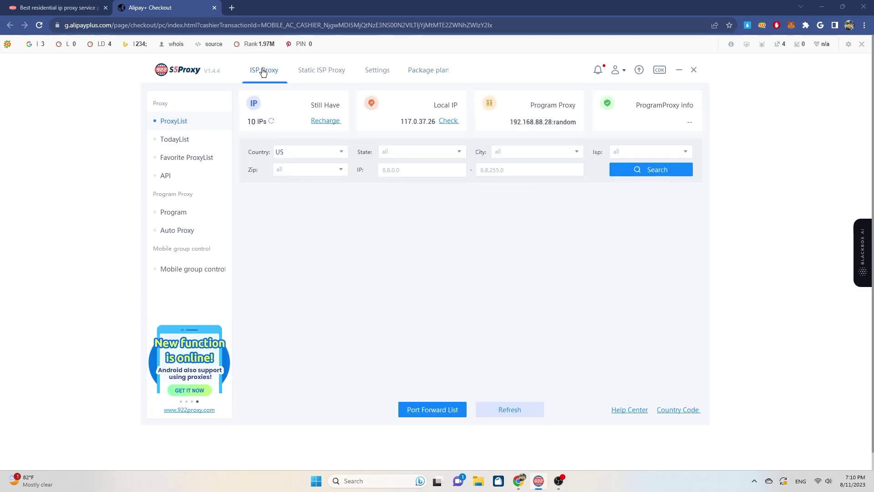
left_click(444, 410)
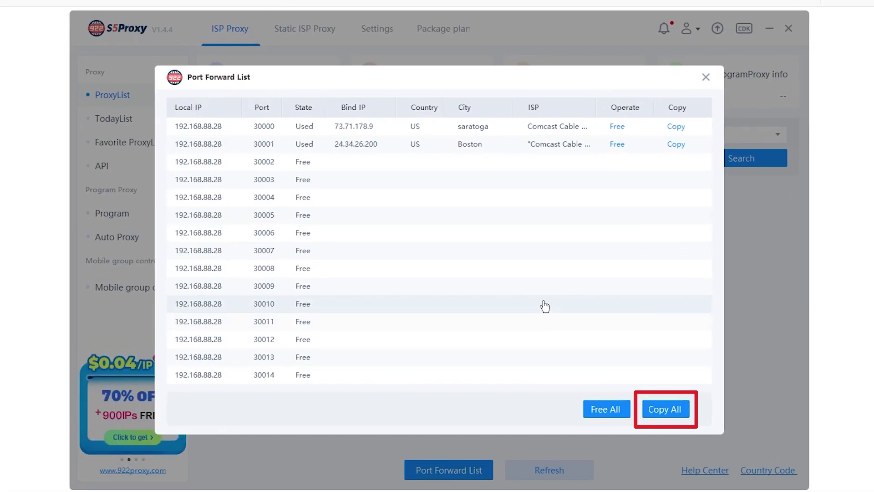
left_click(676, 145)
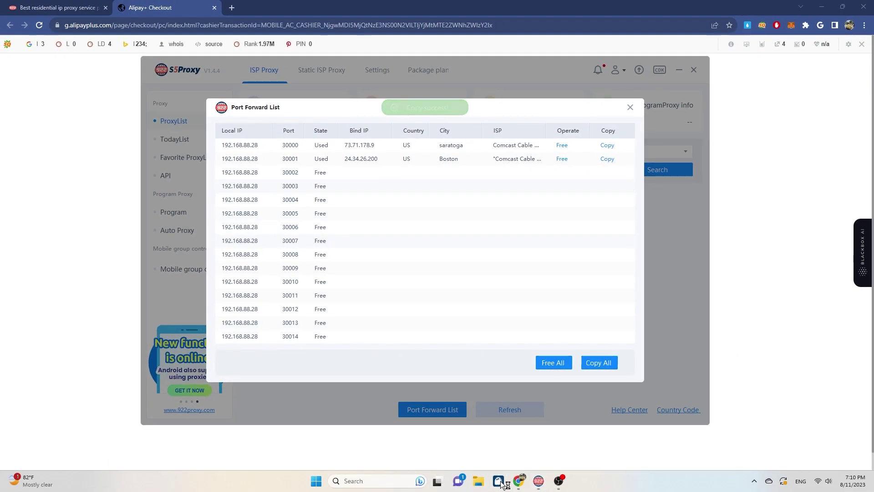
left_click(499, 481)
left_click(713, 69)
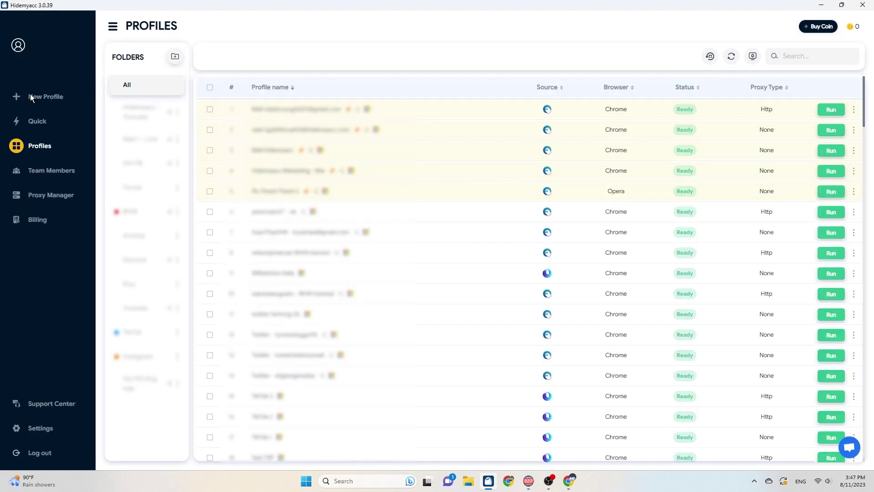
Step: Start a new profile named 'Test 922S5 proxy'
left_click(25, 96)
left_click(296, 71)
key("ctrl+v")
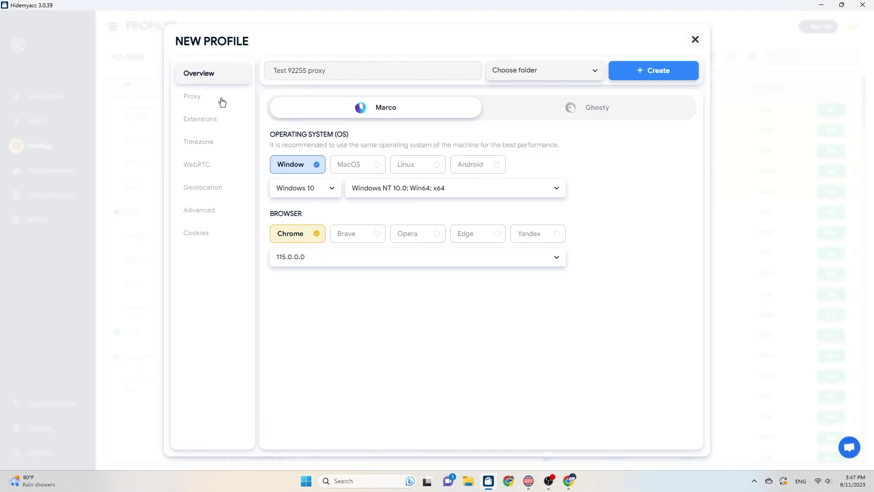
Step: Paste the HTTP proxy 192.168.88.28:30001, check it, and create the profile
left_click(221, 101)
left_click(383, 115)
left_click(328, 200)
key("ctrl+v")
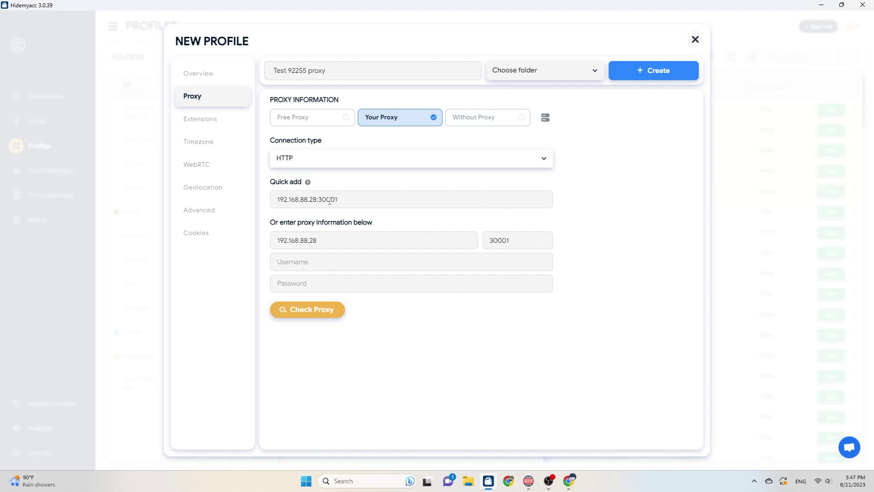
left_click(323, 303)
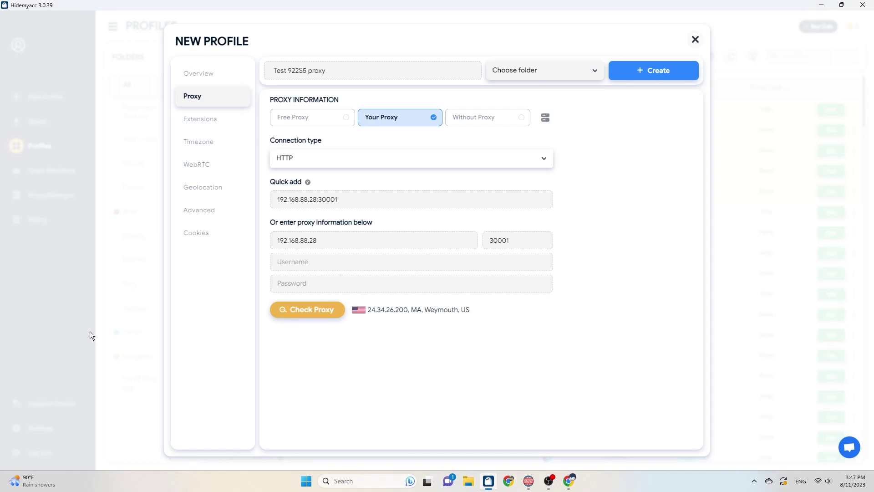
left_click(690, 75)
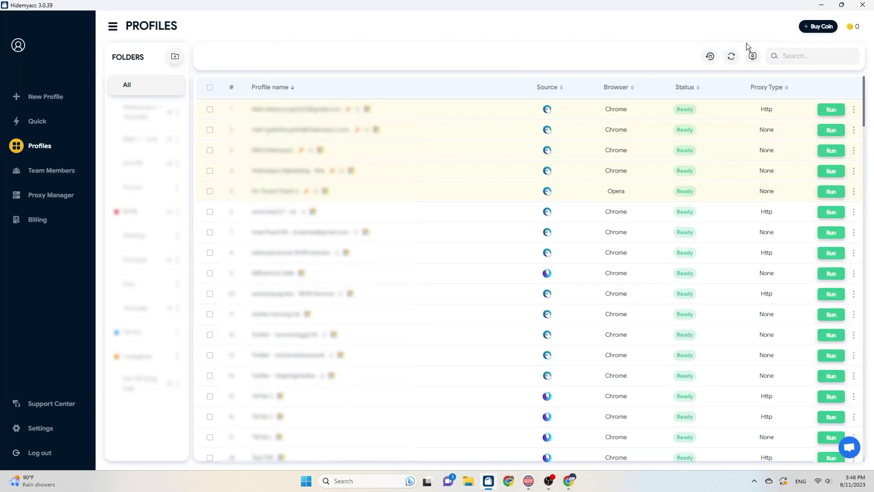
Step: Search the profiles for '922' and run the Test 922S5 proxy profile
left_click(792, 57)
type("922")
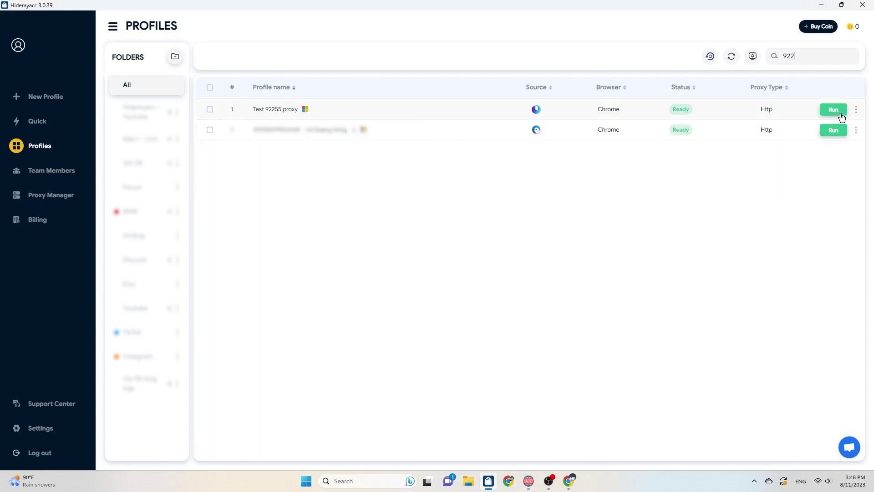
left_click(834, 110)
Step: Maximize the profile browser, close the extra tab, and enable the NordVPN extension on IPFighter
left_click(521, 34)
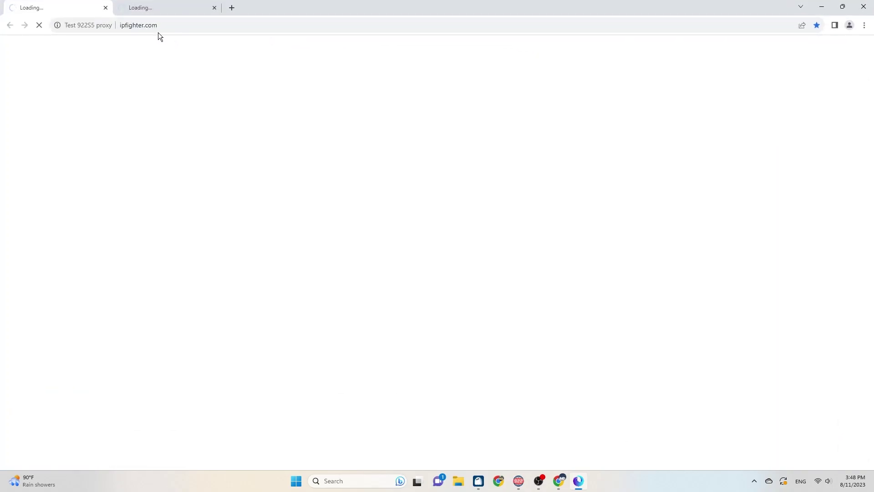
left_click(214, 8)
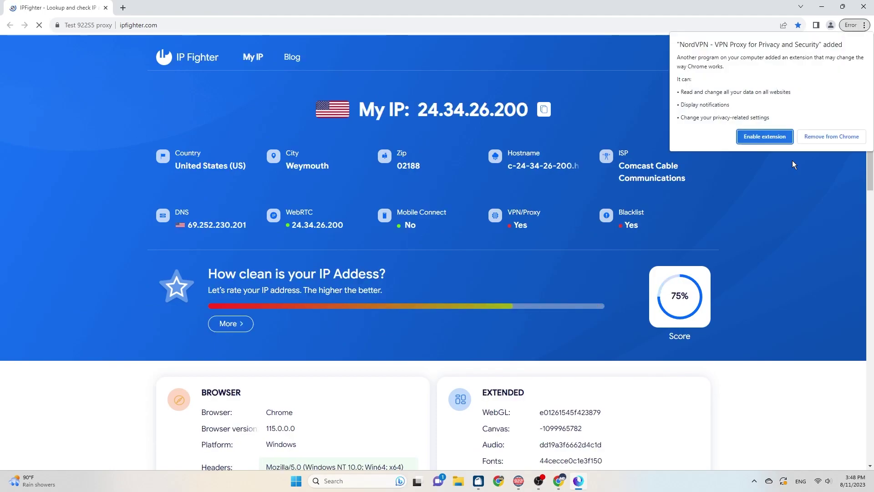
left_click(768, 136)
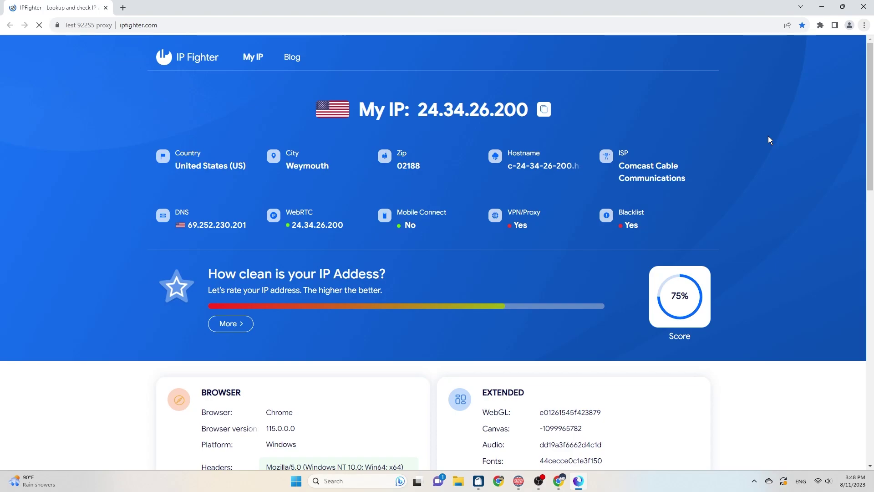
Step: Close the Port Forward List, check TodayList's 24.34.26.200 Weymouth entry against IPFighter, then minimize the client
left_click(518, 484)
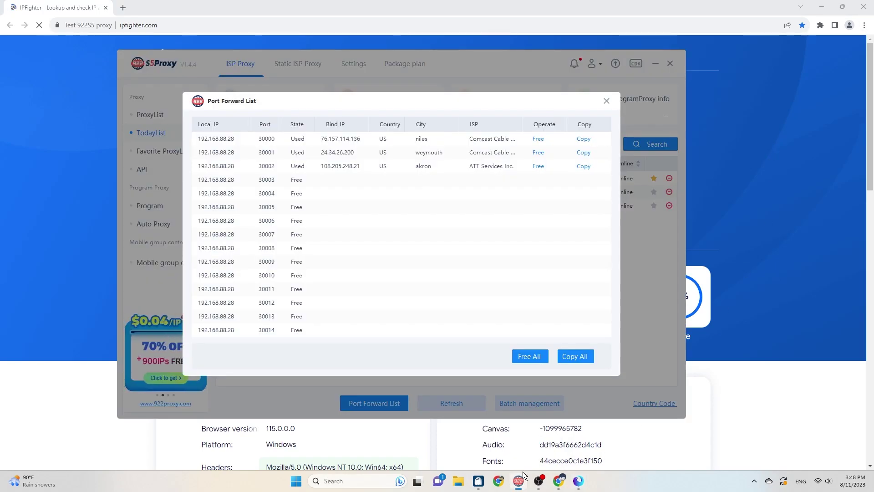
left_click_drag(579, 94, 587, 187)
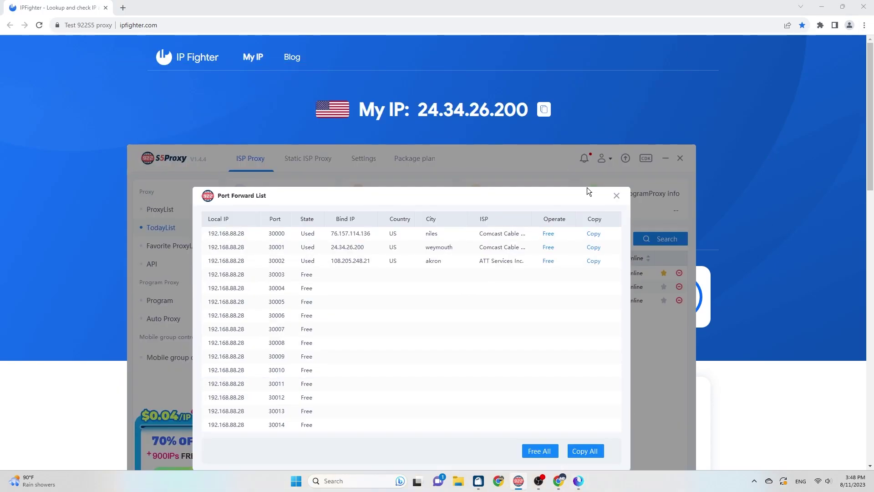
left_click(617, 196)
left_click_drag(482, 153, 495, 261)
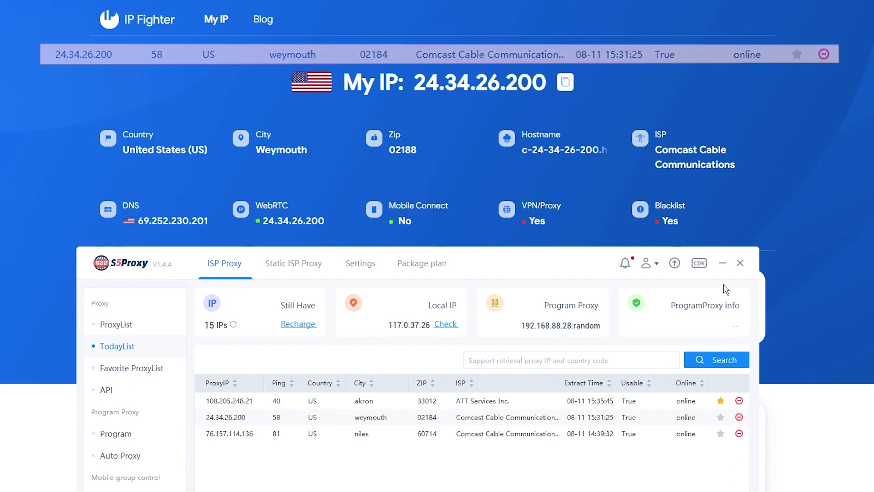
left_click(722, 265)
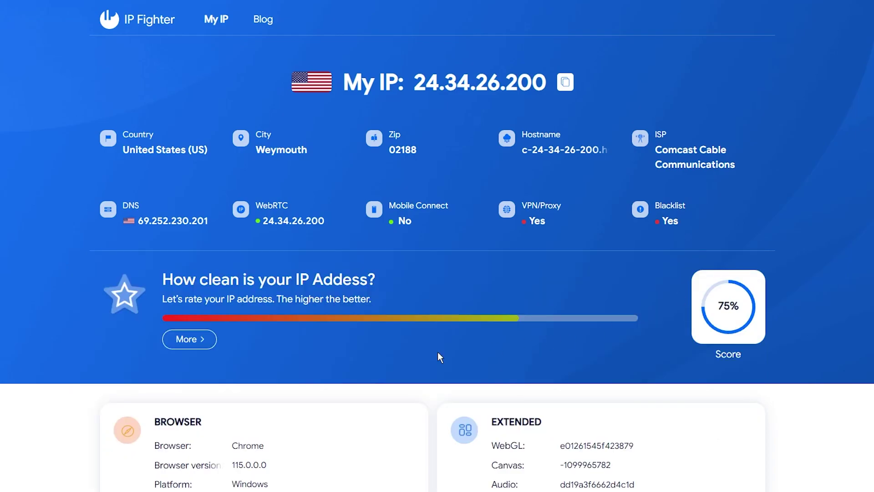
Step: Expand the 75% IP cleanliness details to read the -25 In Blacklist deduction (5/51 websites)
left_click(209, 339)
scroll(468, 318, "down", 1)
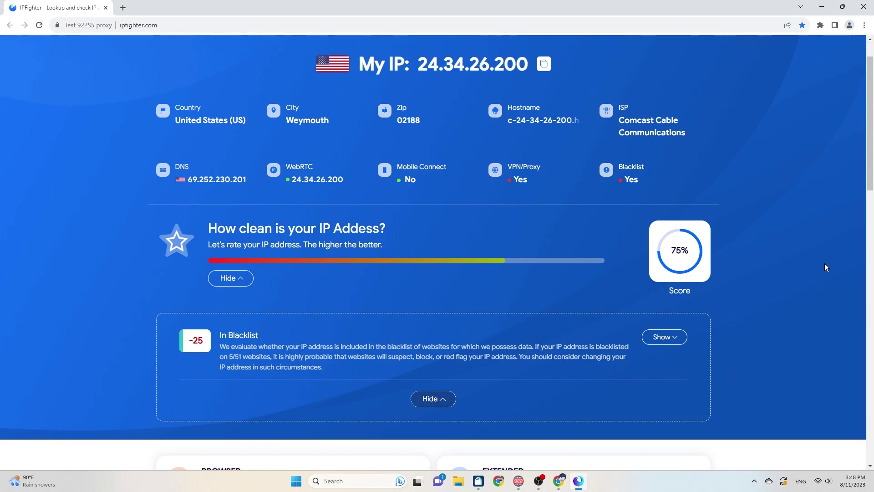
scroll(824, 264, "up", 1)
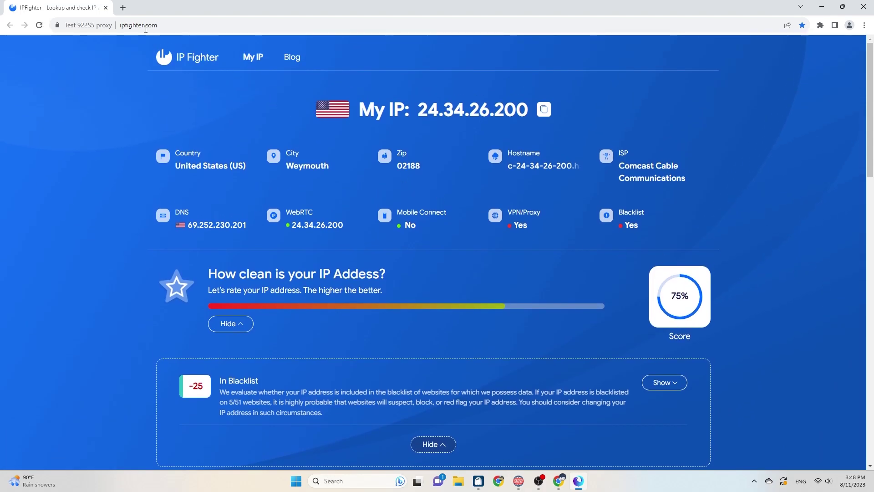
Step: Search 'speedtest' in a new tab, open Speedtest by Ookla, and run the test
left_click(123, 9)
type("speedtest")
key("Return")
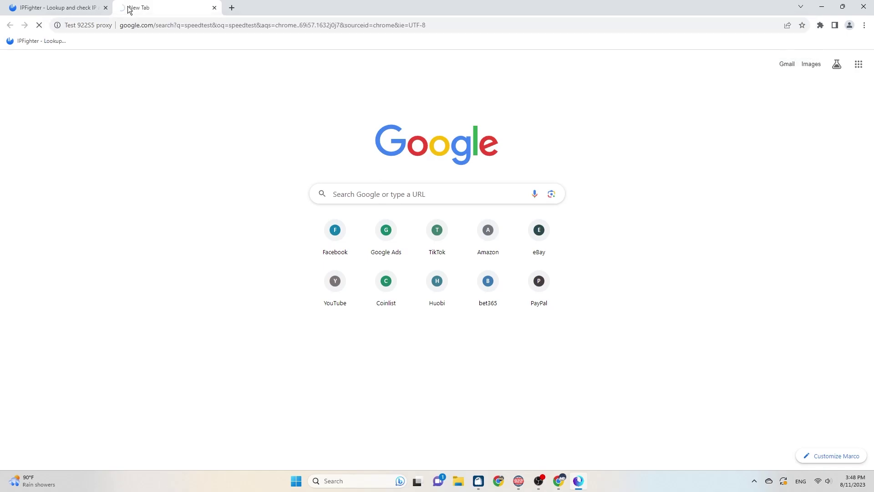
left_click(115, 295)
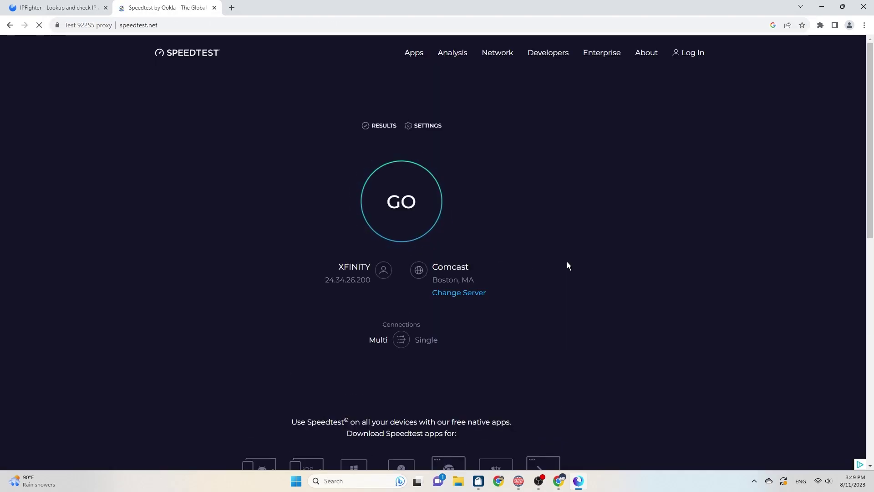
left_click(412, 198)
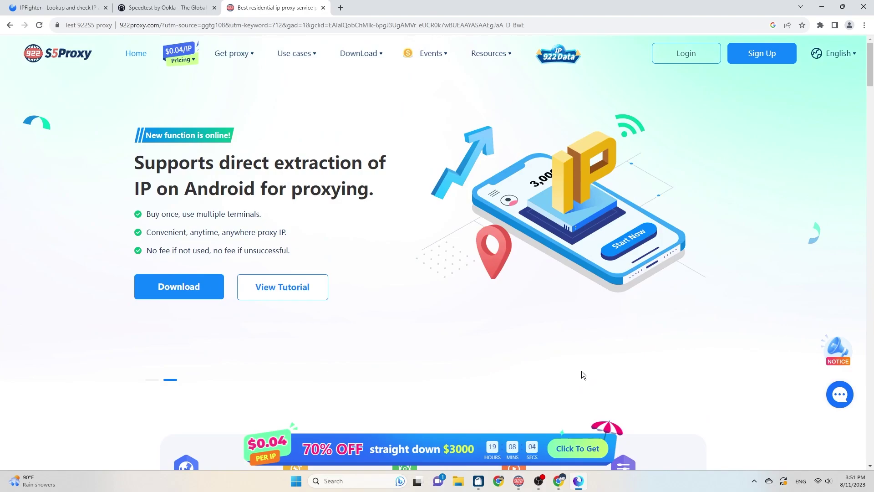
Step: Scroll down the 922proxy.com homepage to the Professional, Enterprise Exclusive and Static Proxy pricing cards
scroll(581, 370, "down", 1)
scroll(581, 370, "down", 3)
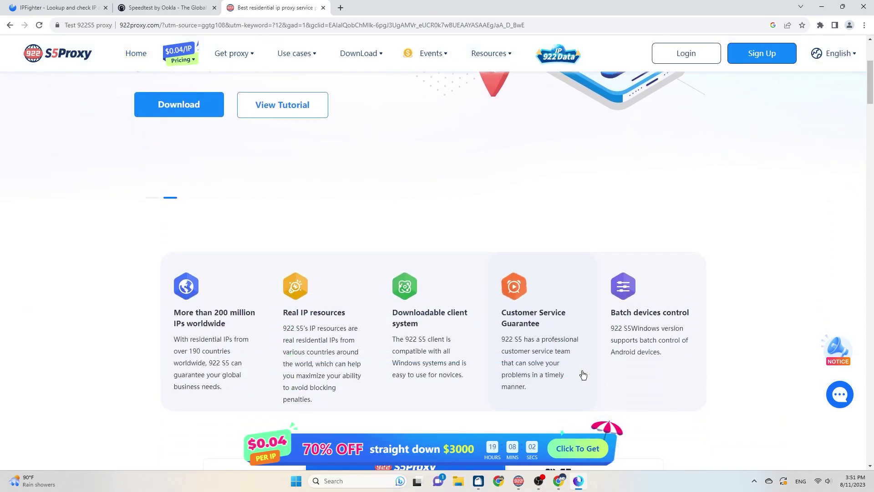
scroll(583, 374, "down", 4)
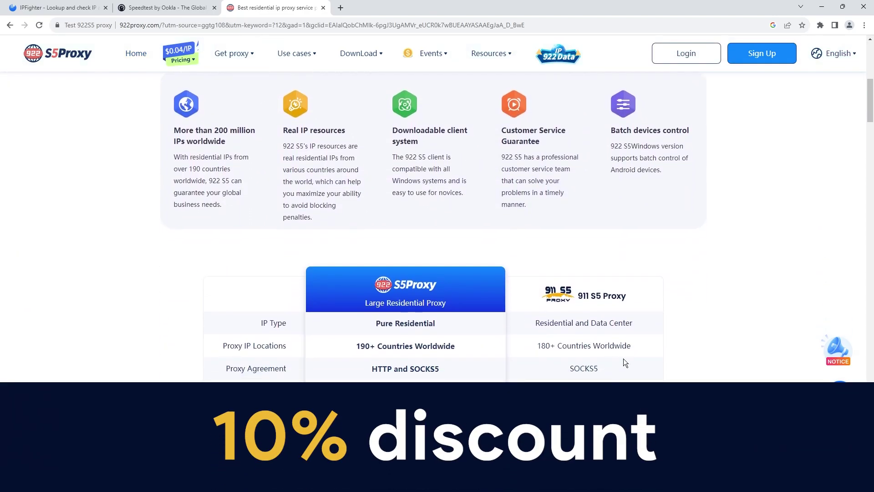
scroll(719, 349, "down", 6)
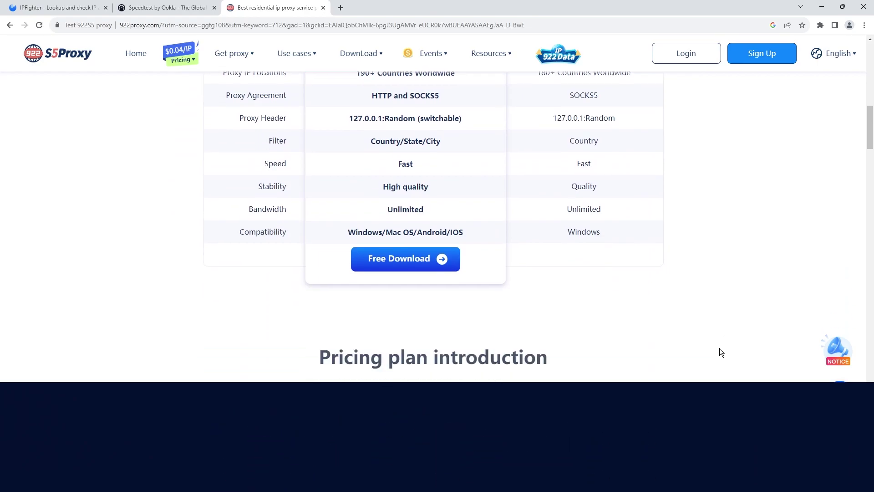
scroll(719, 351, "down", 6)
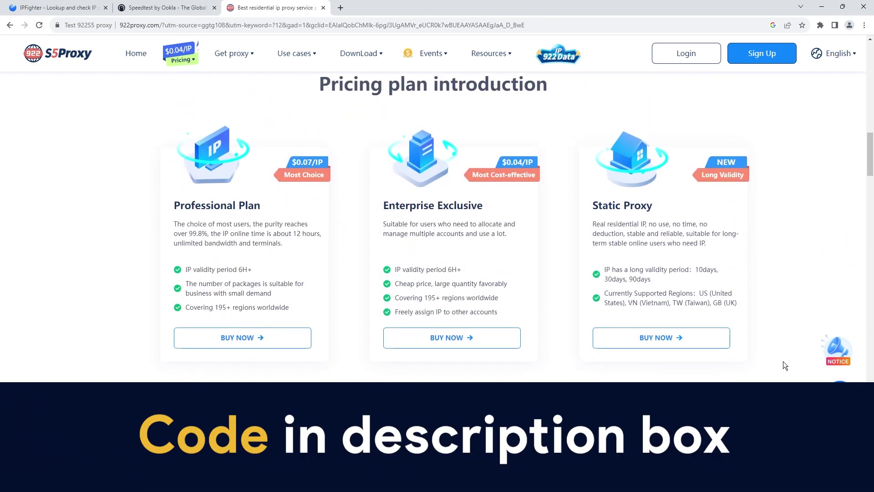